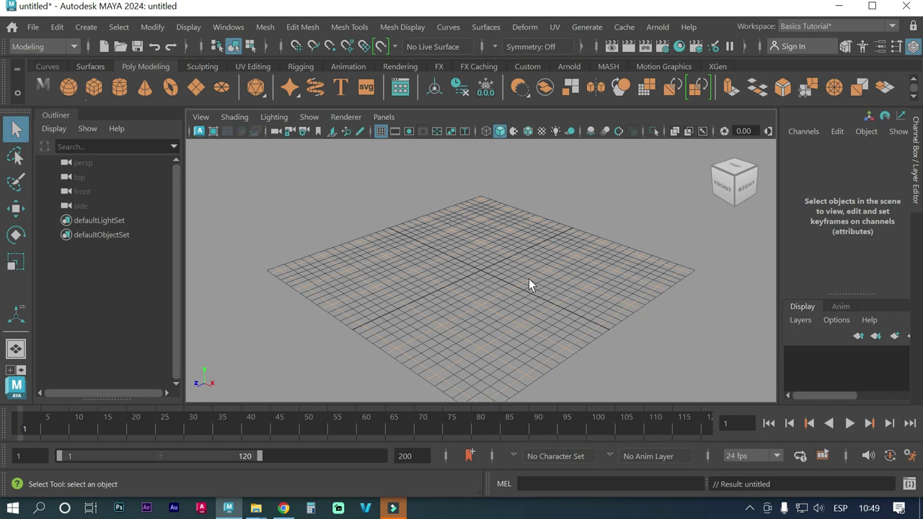
- Create a polygon cube and stretch it along Z to about 26.8 units long
left_click(86, 26)
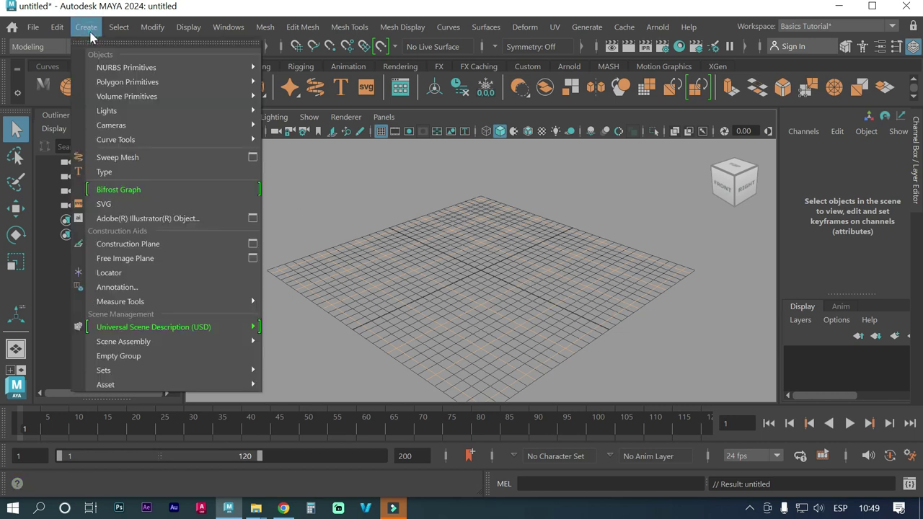
mouse_move(127, 82)
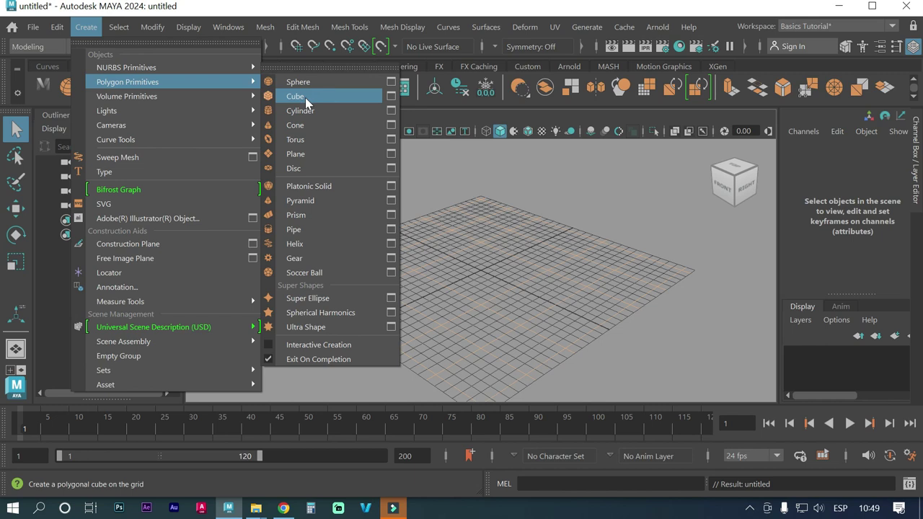
left_click(305, 97)
key("r")
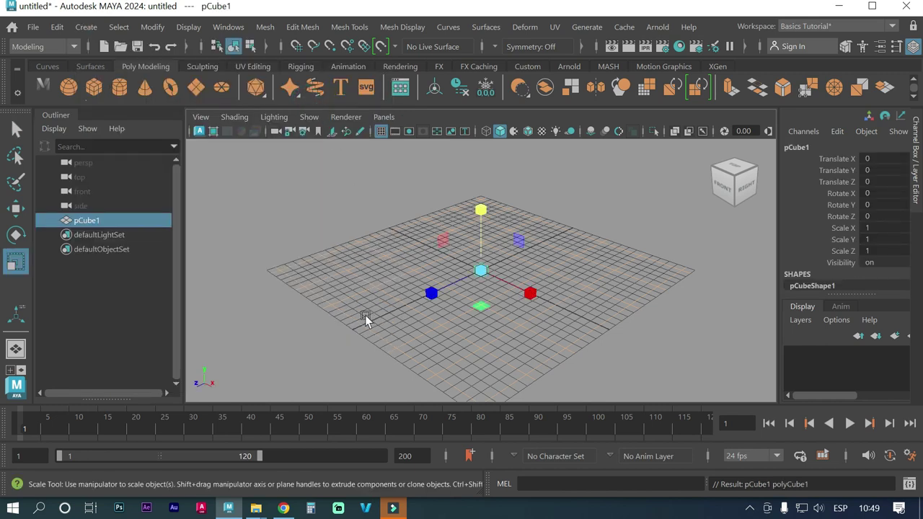
left_click_drag(431, 294, 265, 367)
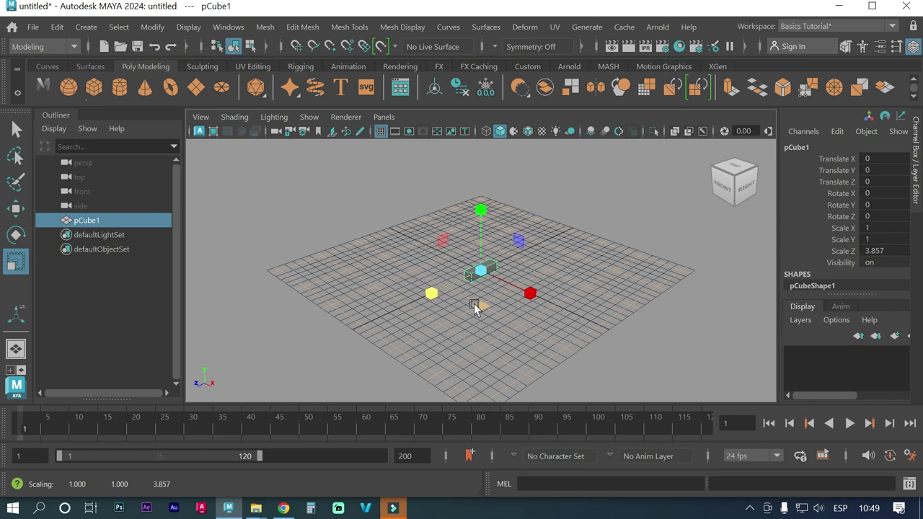
left_click_drag(431, 293, 308, 375)
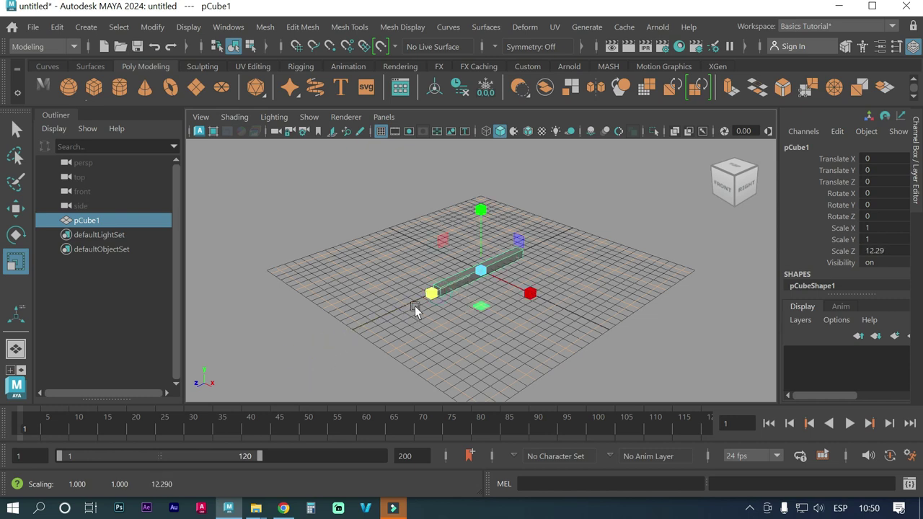
left_click_drag(431, 294, 342, 315)
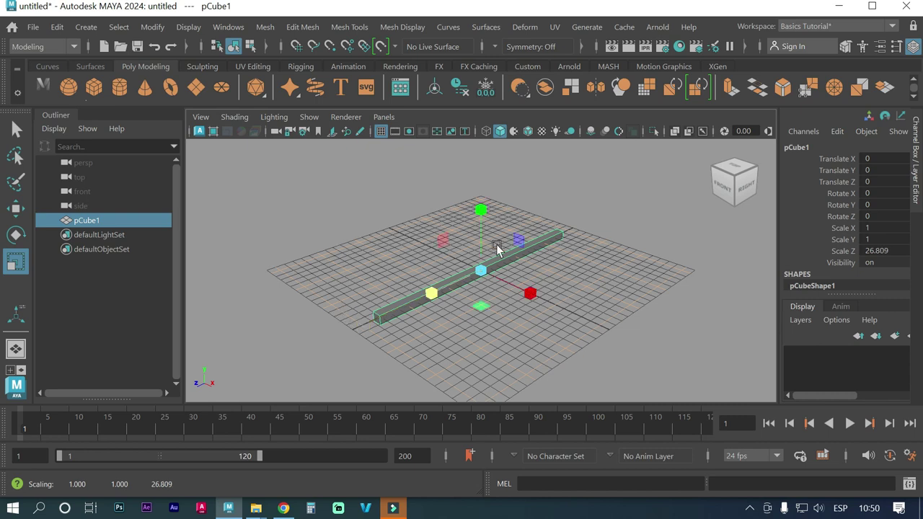
- Scale the cube to 17.895 tall and raise it to Translate Y 9.142 on the grid
left_click_drag(480, 210, 480, 120)
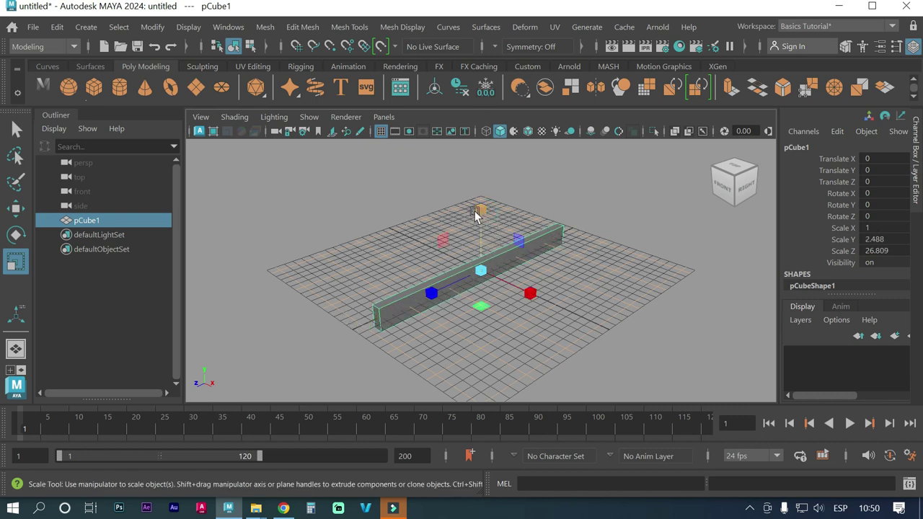
left_click_drag(479, 211, 485, 98)
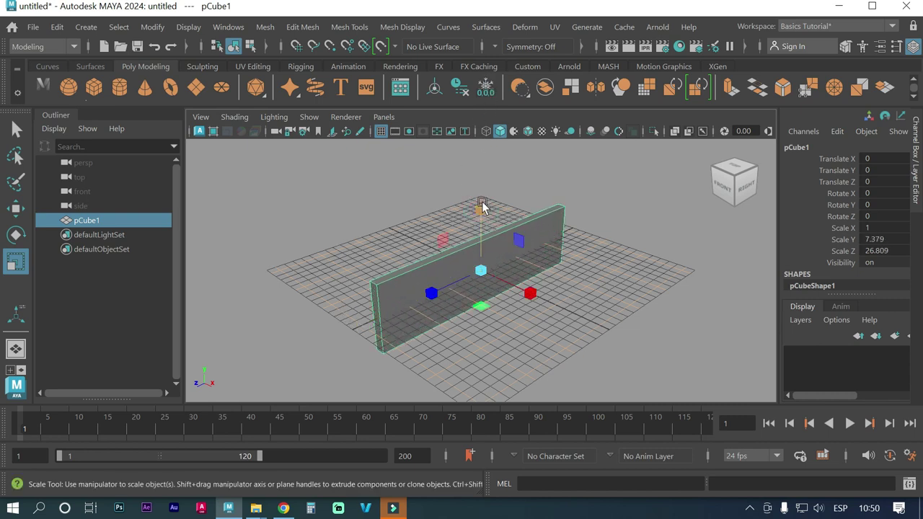
left_click_drag(482, 201, 482, 114)
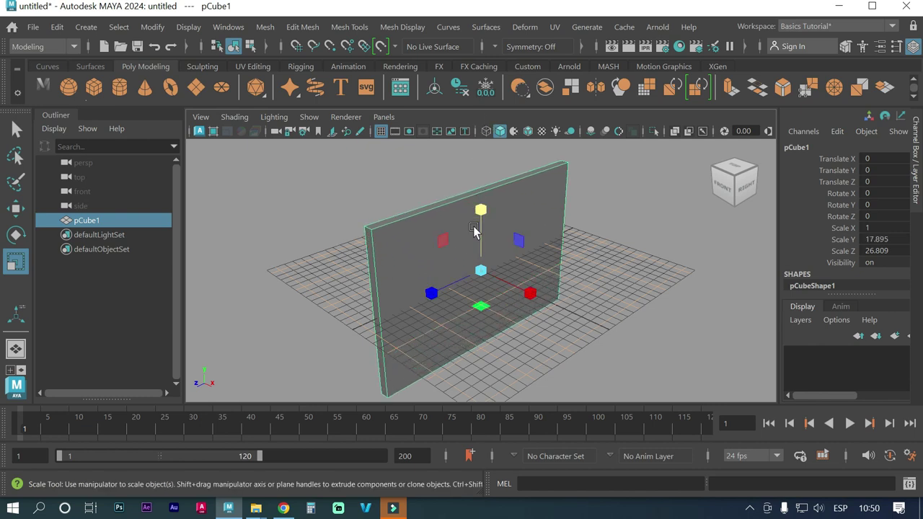
key("w")
mouse_move(479, 248)
left_mouse_down()
mouse_move(487, 164)
mouse_move(429, 225)
mouse_move(428, 239)
left_mouse_up()
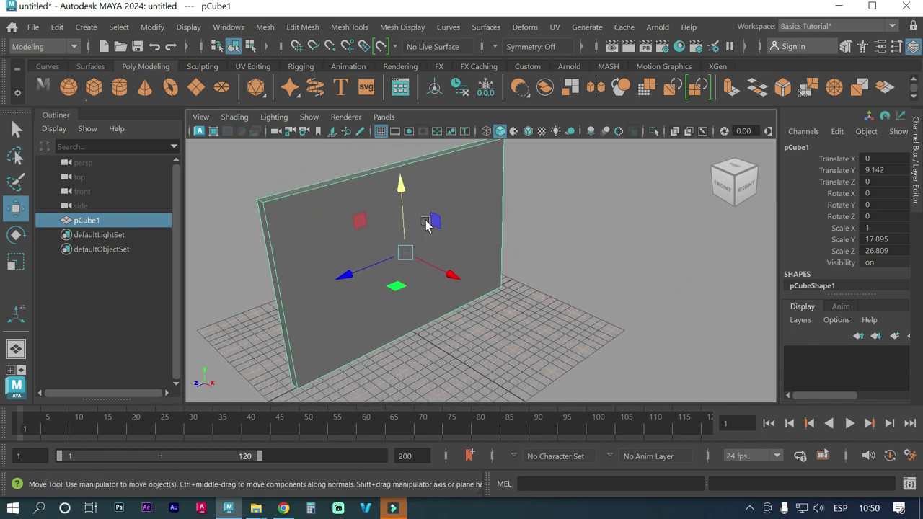
- Reselect the wall and assign it a new Lambert material, lambert2
left_click(561, 297)
left_click(443, 242)
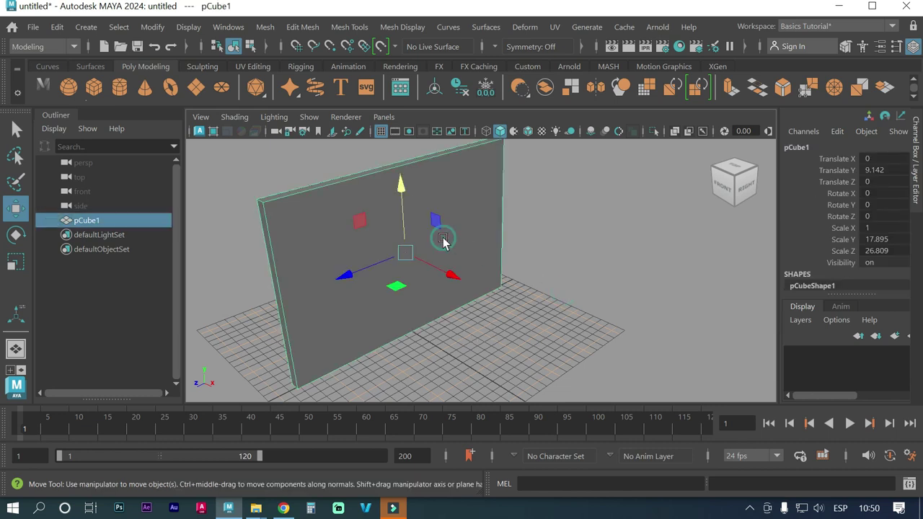
right_click(368, 196)
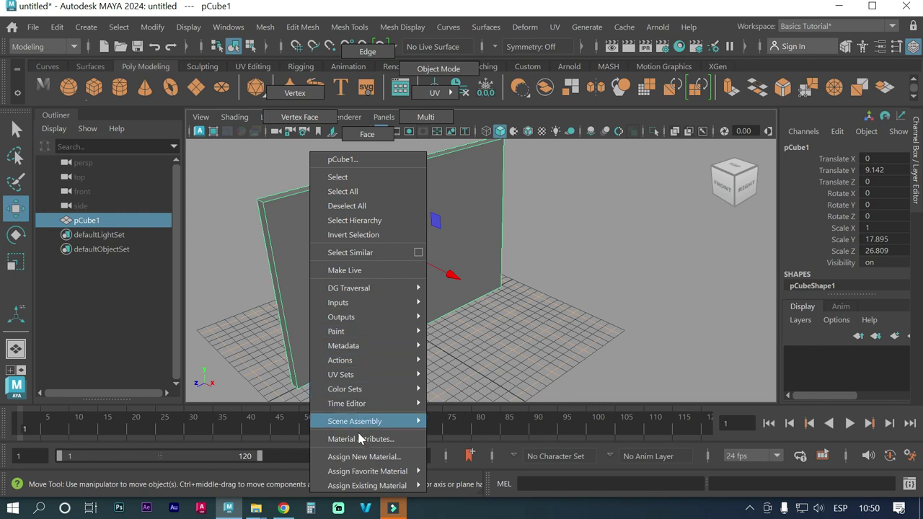
left_click(360, 457)
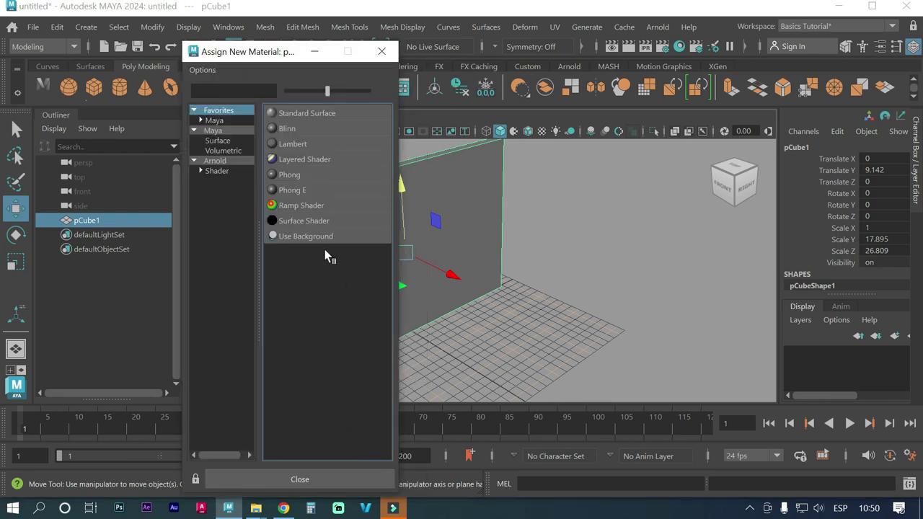
left_click(292, 144)
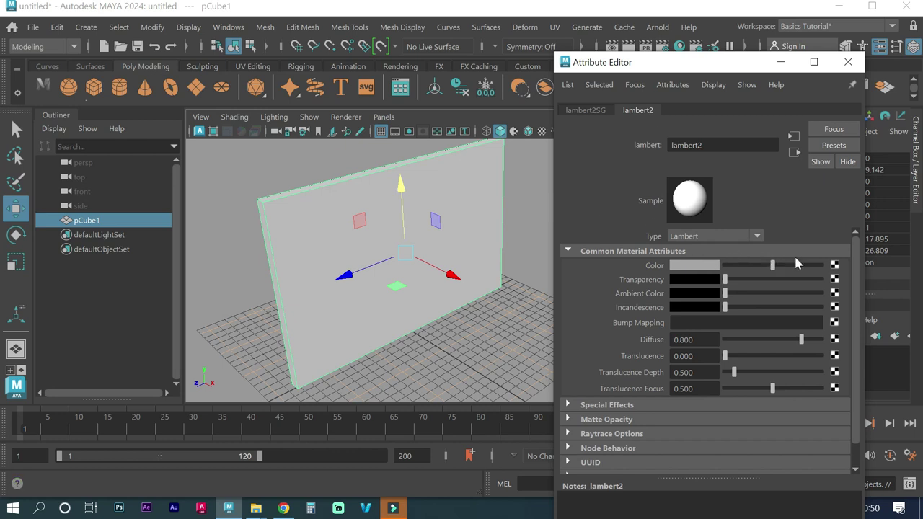
- Connect a new File texture node (file1) to lambert2's Color
left_click(834, 266)
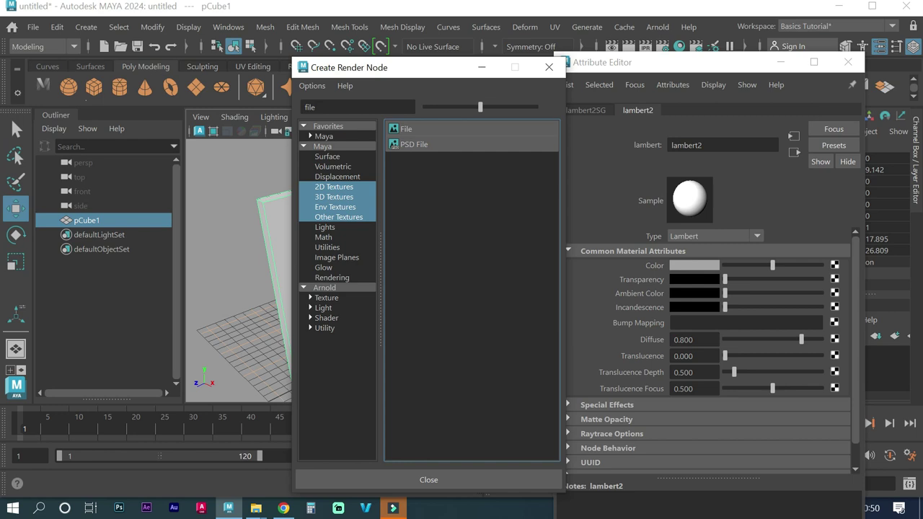
left_click(406, 130)
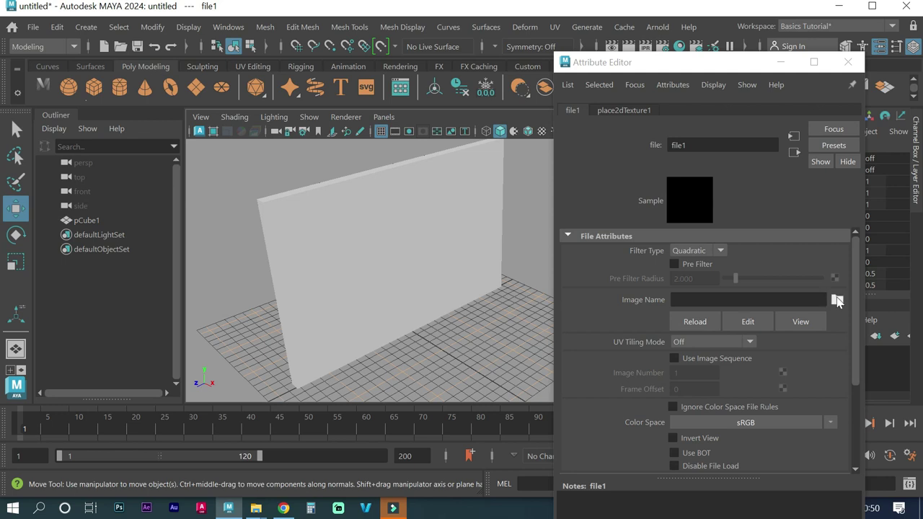
- Load G:\PROYECTOS EN MAYA\PARED DE LADRILLOS\pared-ladrillos.jpg as file1's image
left_click(836, 300)
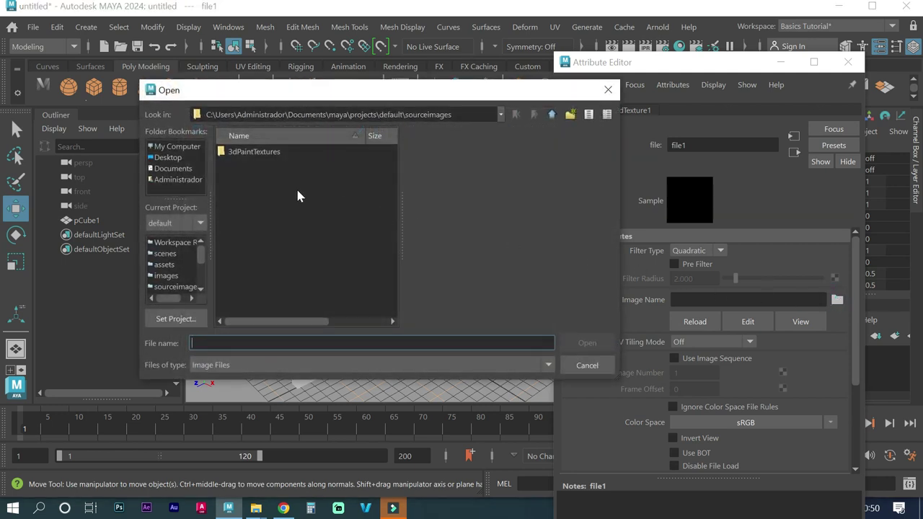
left_click(179, 148)
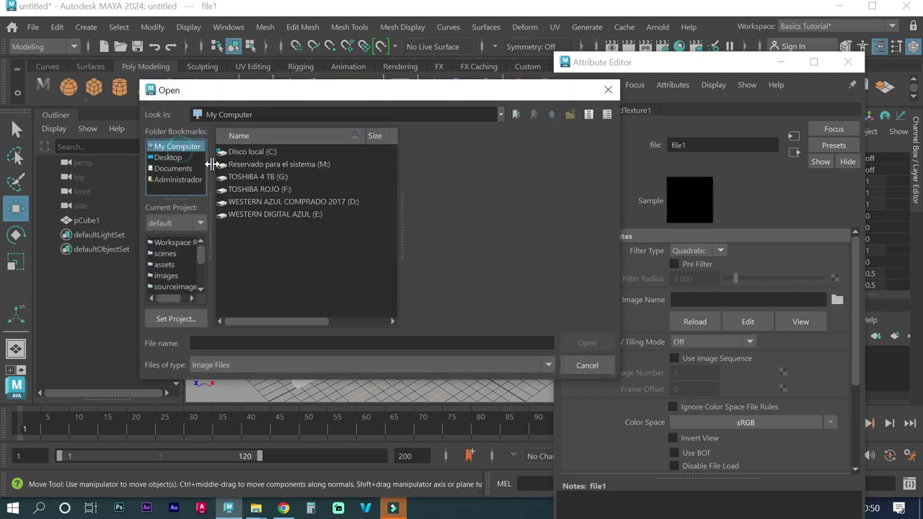
double_click(263, 179)
left_click(265, 203)
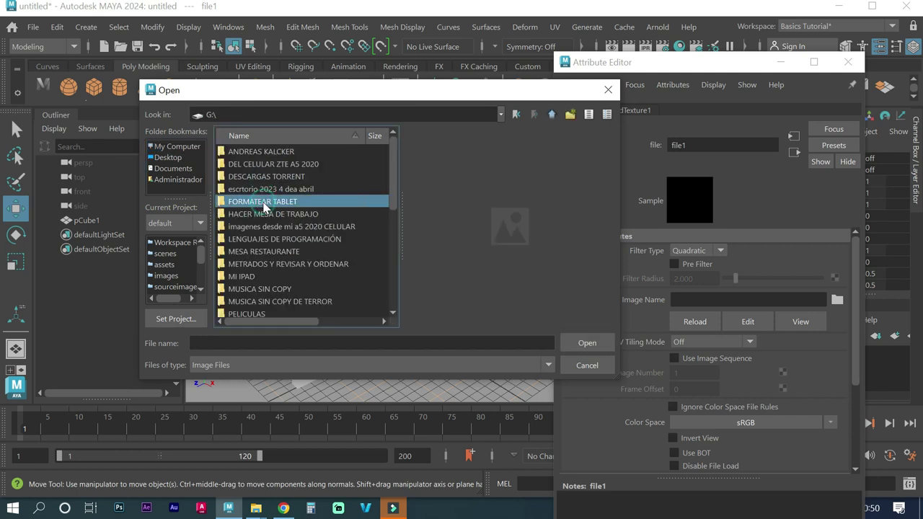
type("pr")
key("Down")
key("Down")
key("Return")
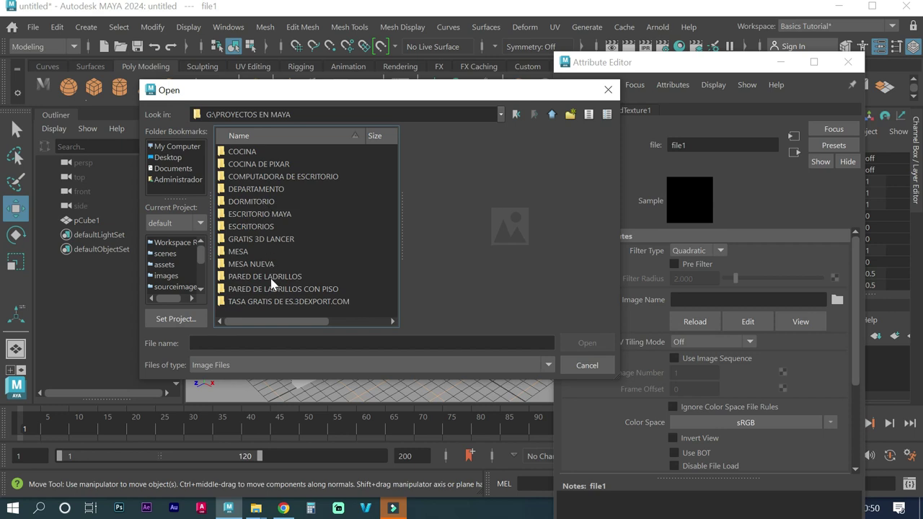
double_click(271, 278)
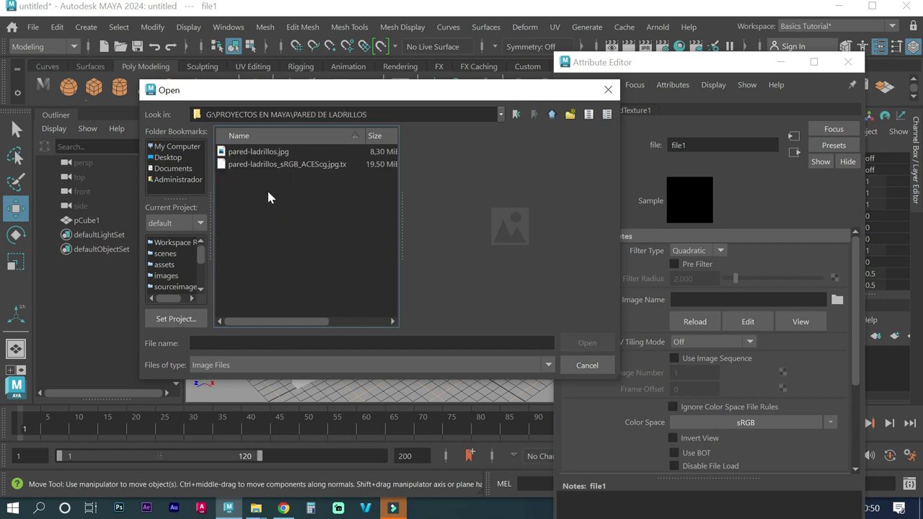
left_click(267, 152)
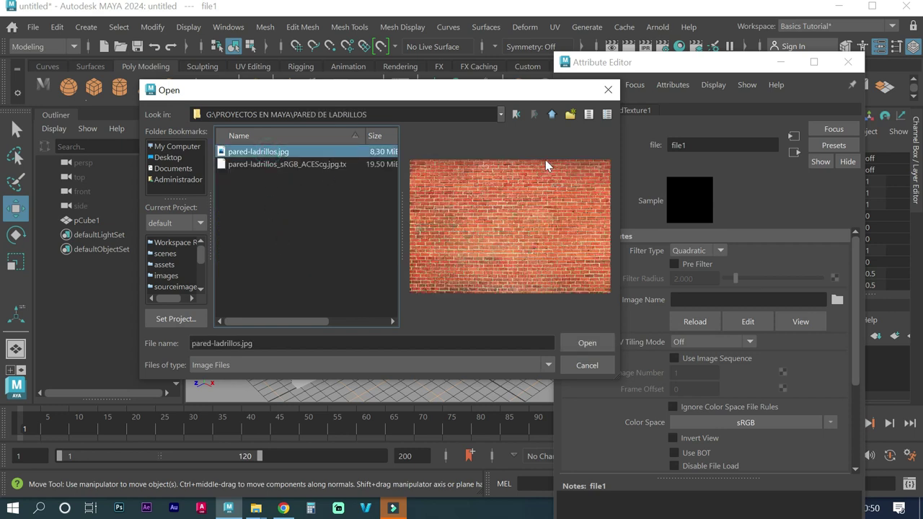
left_click(575, 336)
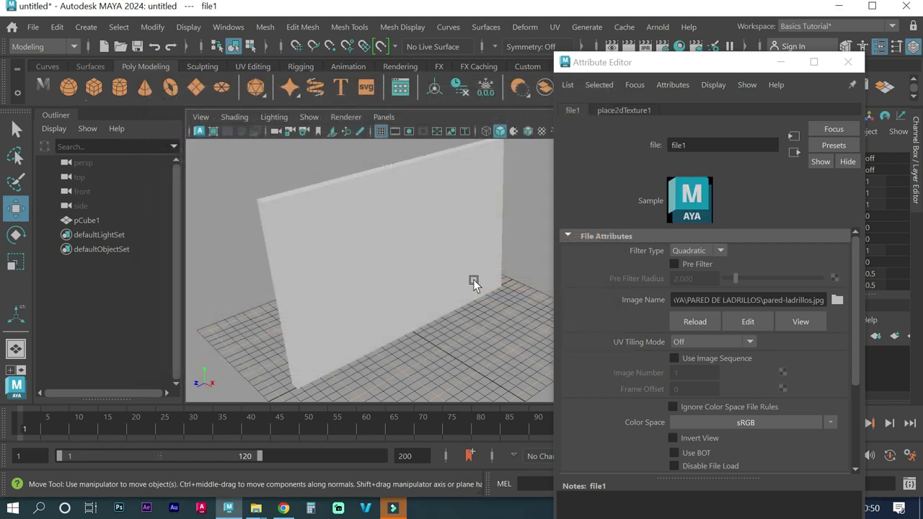
- Turn on textured viewport display so the wall shows red bricks, and select the wall
key("6")
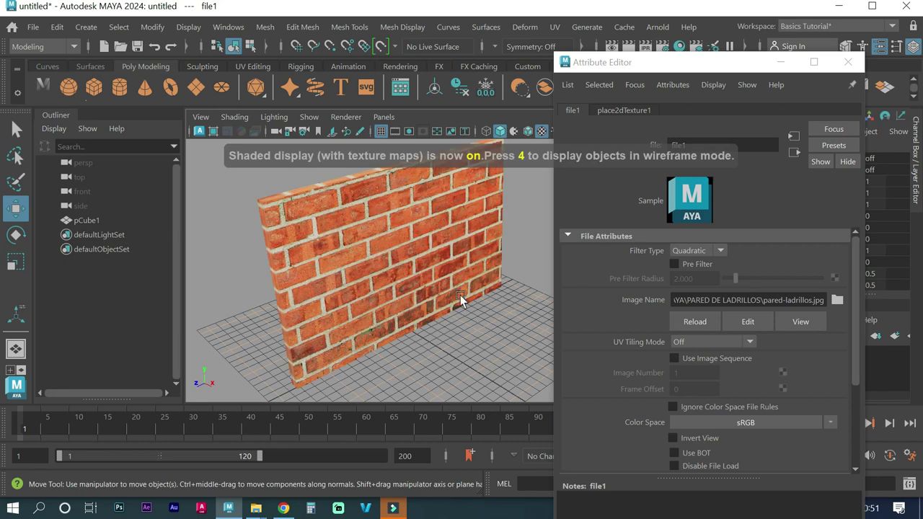
key("5")
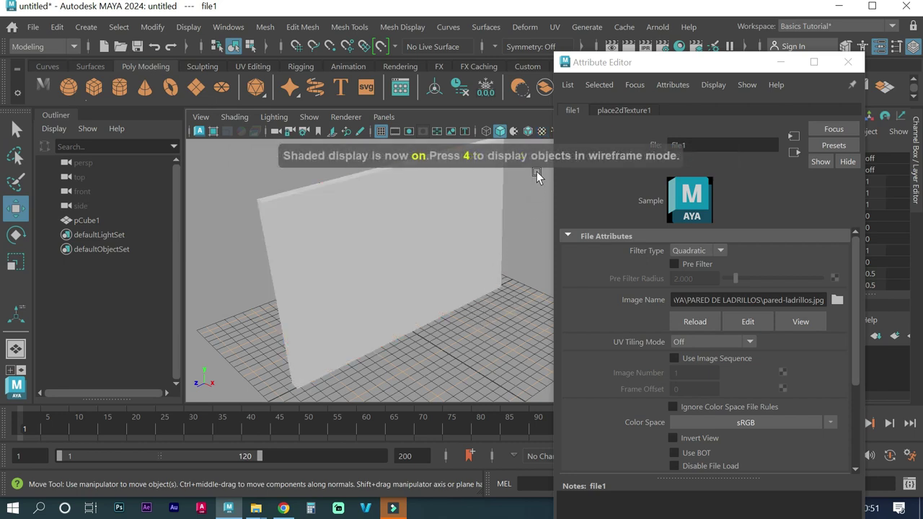
left_click(541, 132)
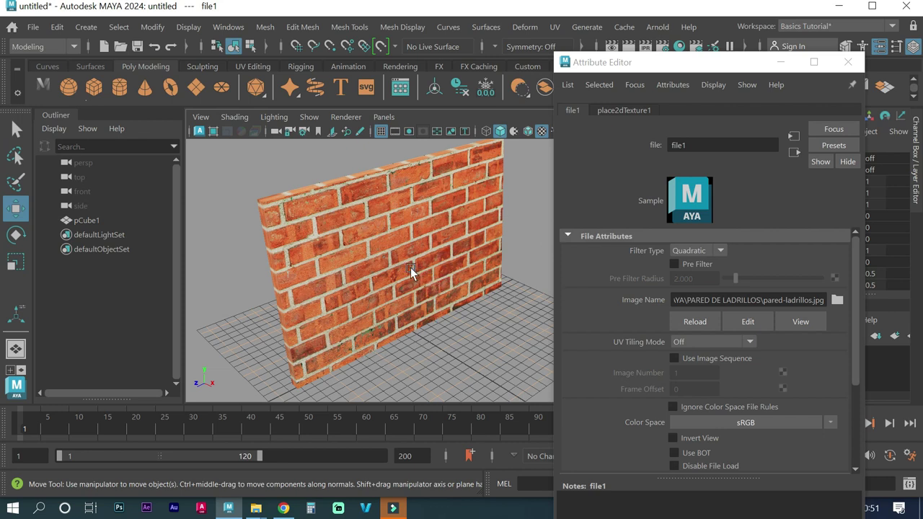
left_click(410, 268)
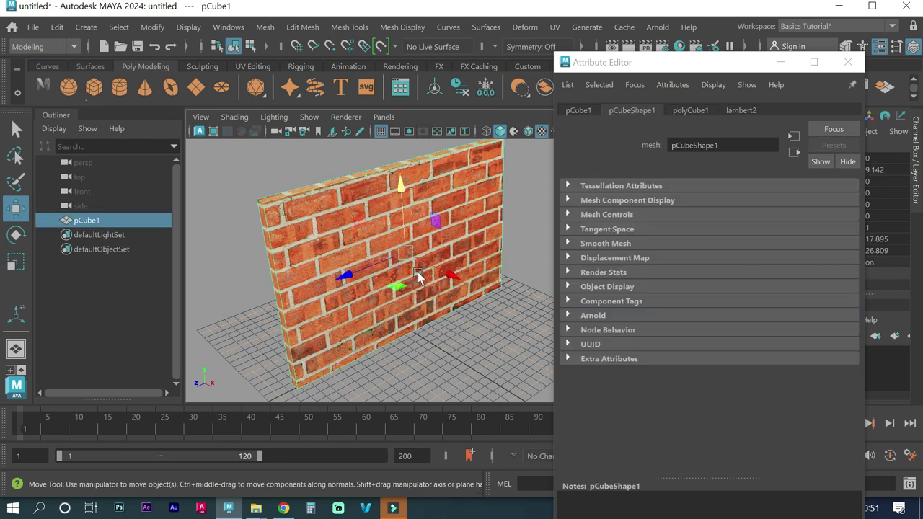
- Switch the wall to Face mode and select its large front face
right_click(357, 238)
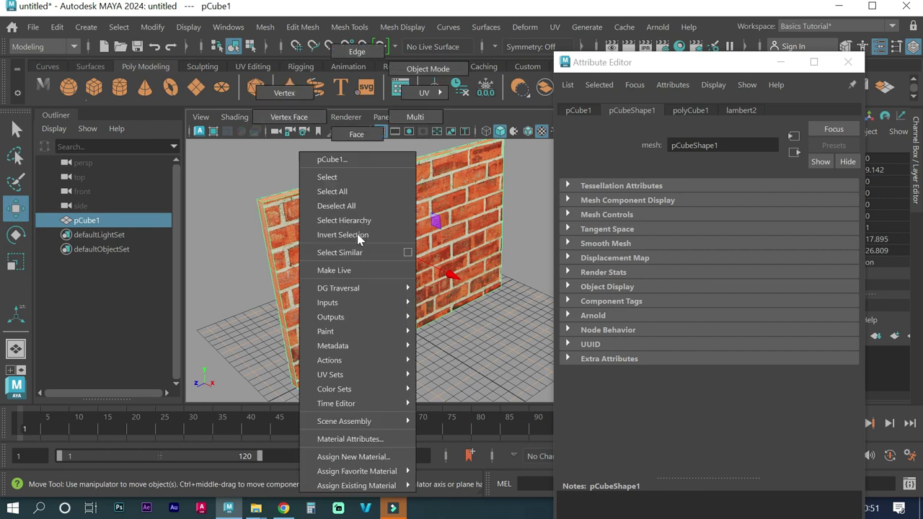
left_click(352, 136)
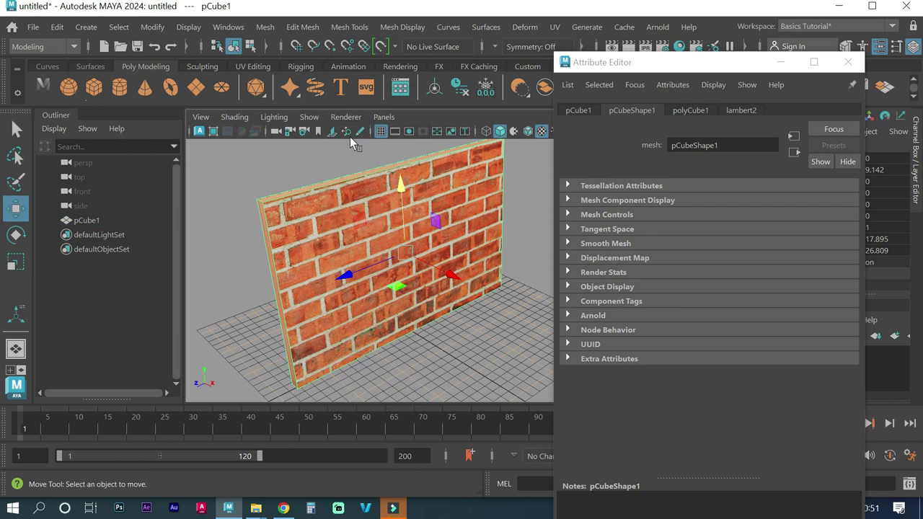
left_click(364, 232)
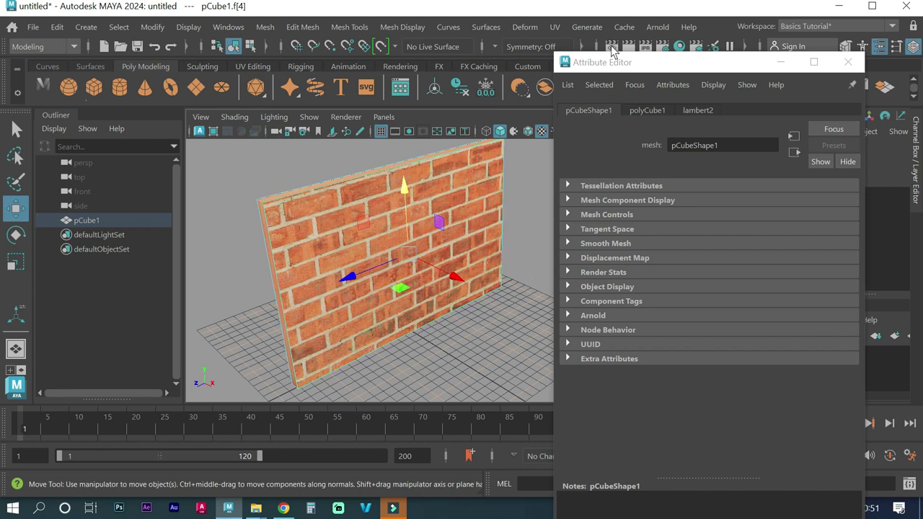
- Project planar UVs onto the front face from the UV > Planar options
left_click(554, 27)
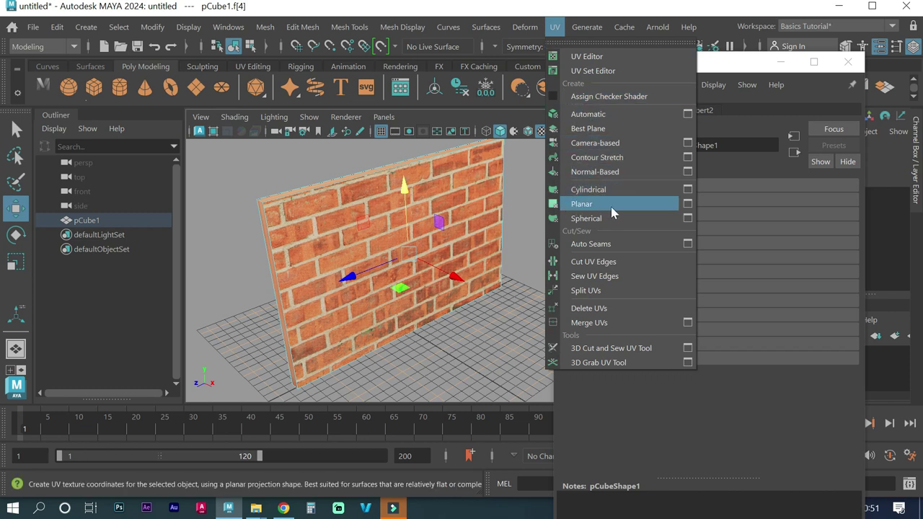
left_click(688, 205)
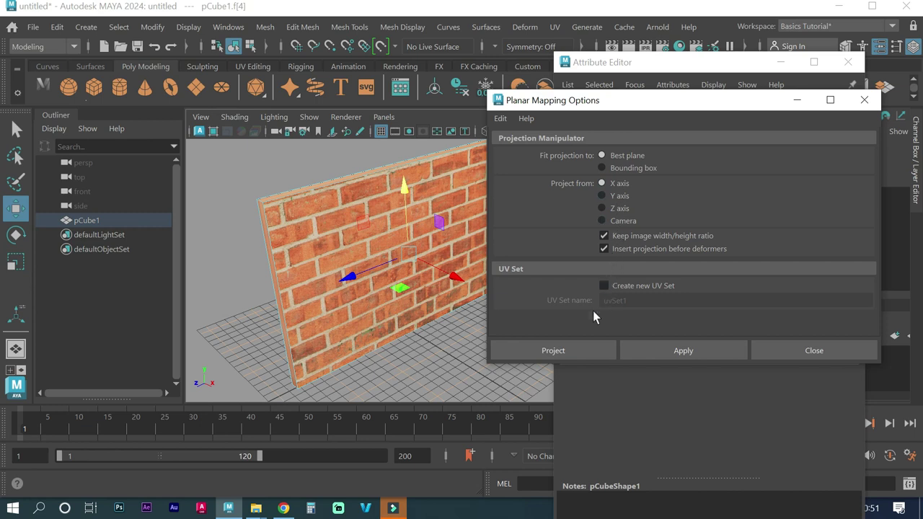
left_click(553, 350)
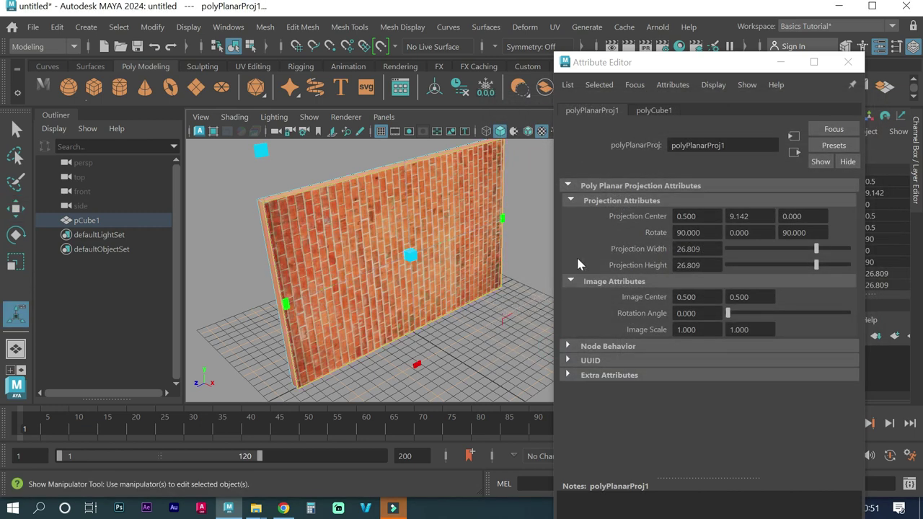
- Set polyPlanarProj1's middle Rotate value to 90 so bricks run horizontally
left_click(755, 233)
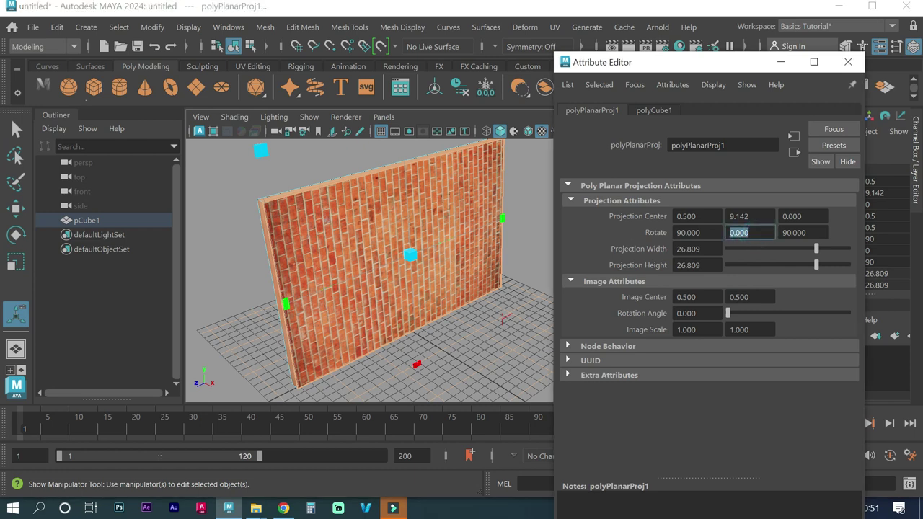
type("90")
key("Return")
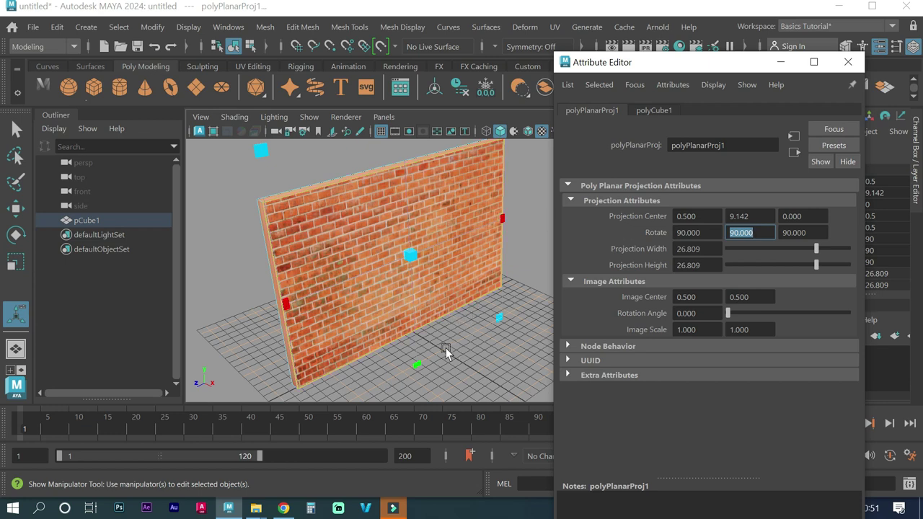
scroll(353, 281, "up", 2)
scroll(353, 281, "up", 3)
scroll(353, 281, "up", 2)
scroll(353, 281, "up", 2)
scroll(353, 281, "up", 2)
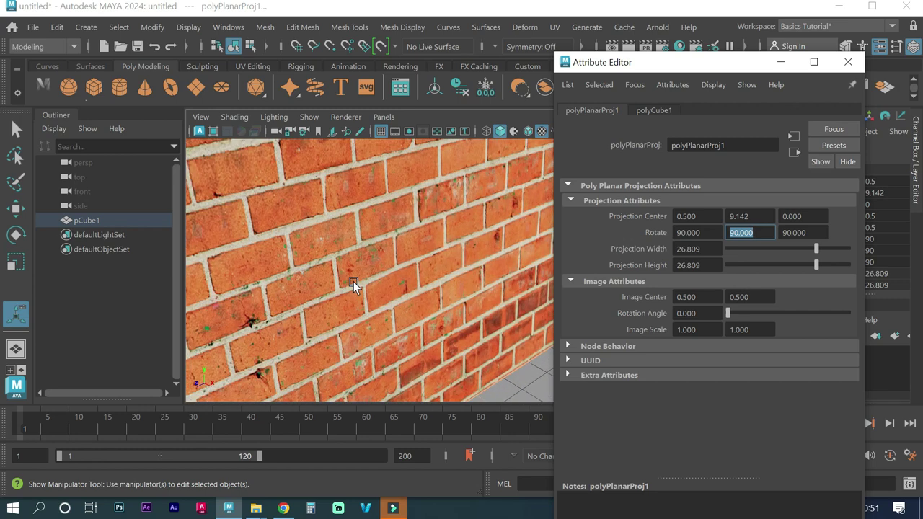
scroll(354, 281, "up", 2)
scroll(353, 281, "down", 2)
scroll(386, 254, "down", 2)
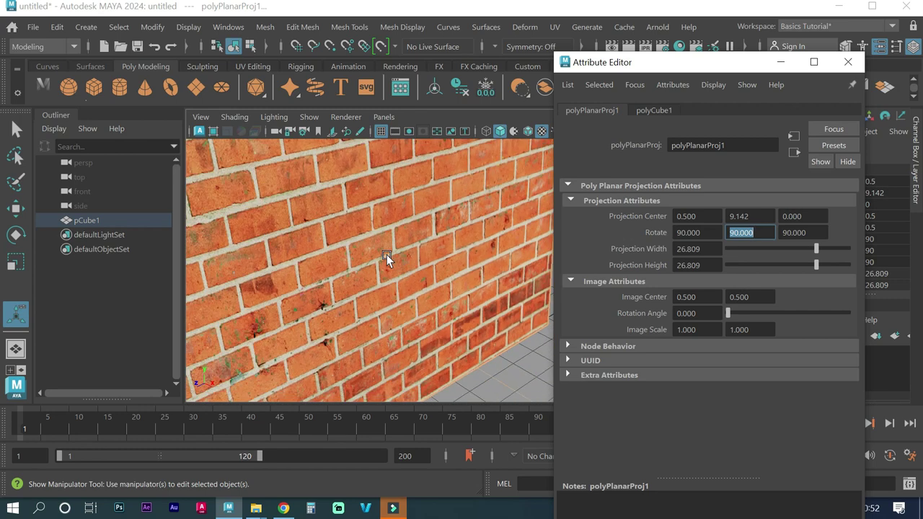
scroll(387, 255, "down", 2)
scroll(387, 256, "up", 1)
scroll(387, 256, "down", 3)
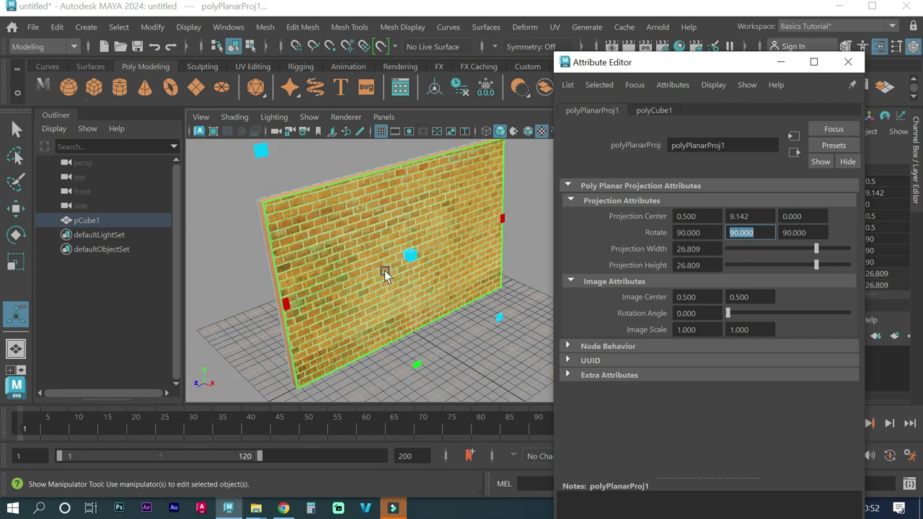
scroll(385, 278, "up", 3)
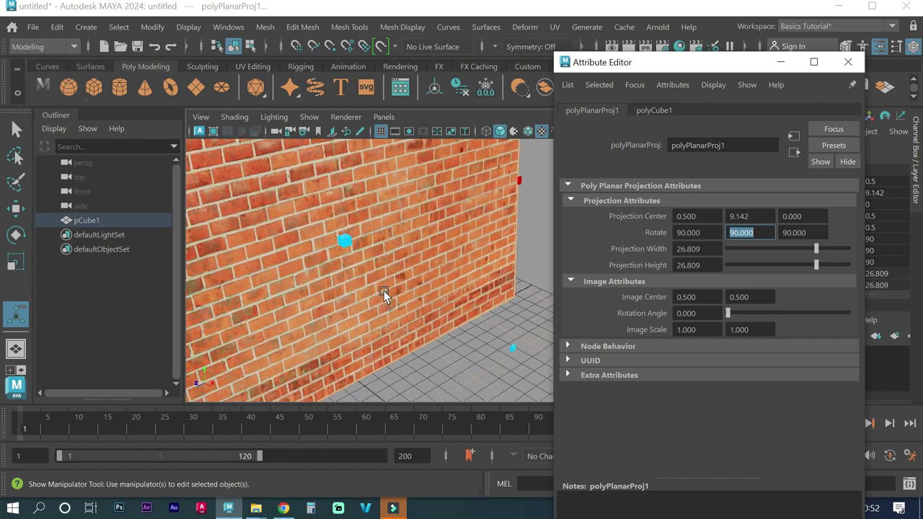
- Connect a File texture (file2, via bump2d1) to lambert2's Bump Mapping and browse for its image
left_click(411, 278)
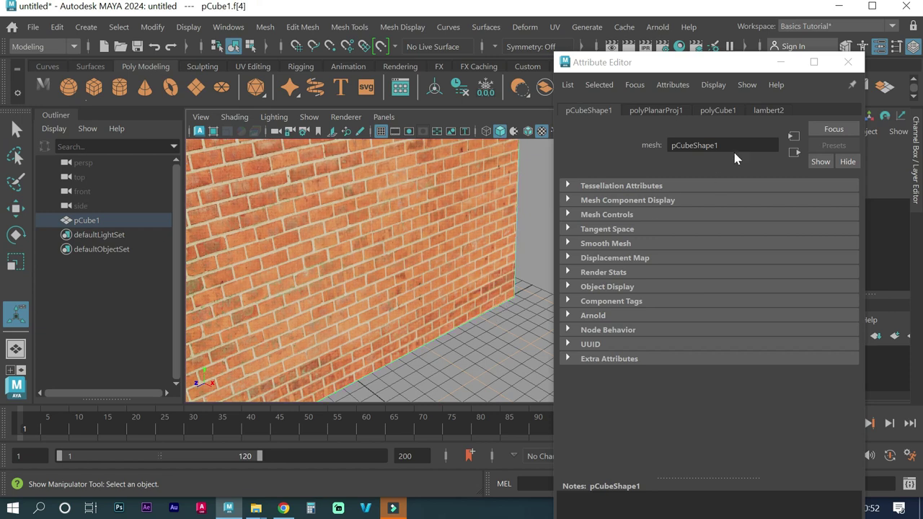
left_click(766, 112)
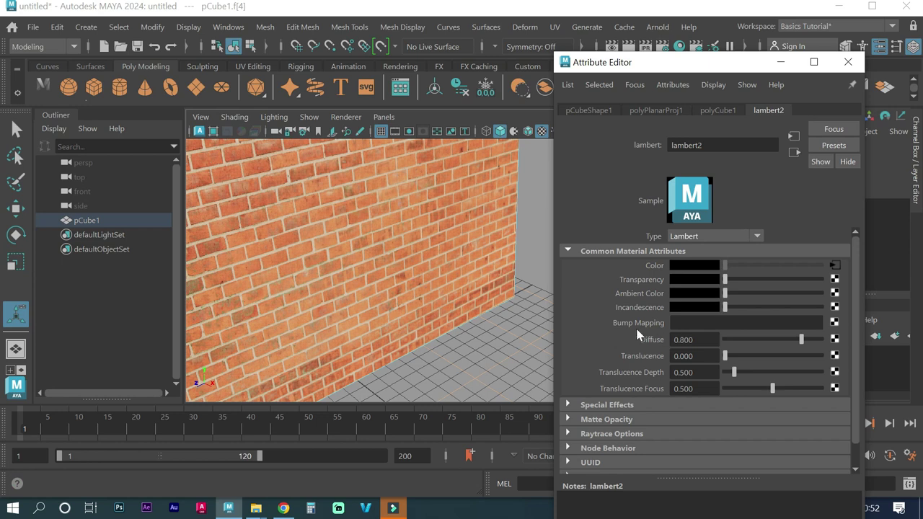
left_click(834, 324)
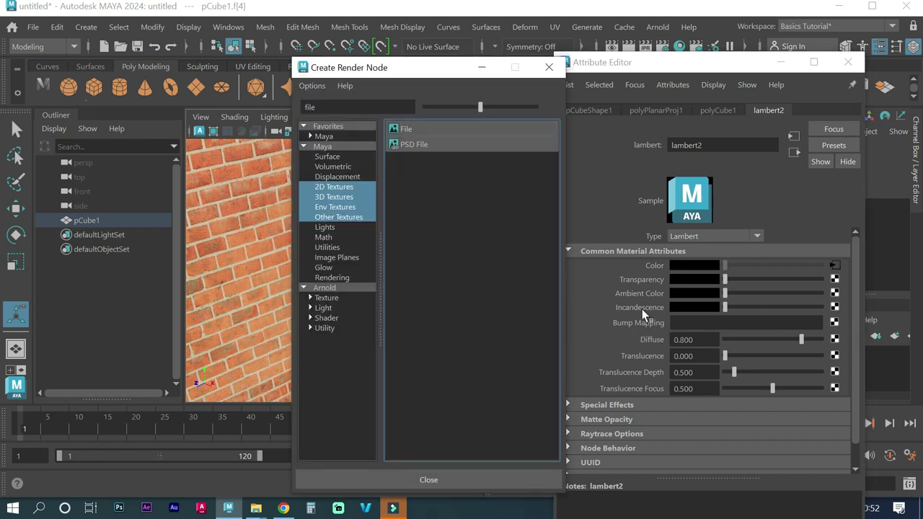
left_click(402, 130)
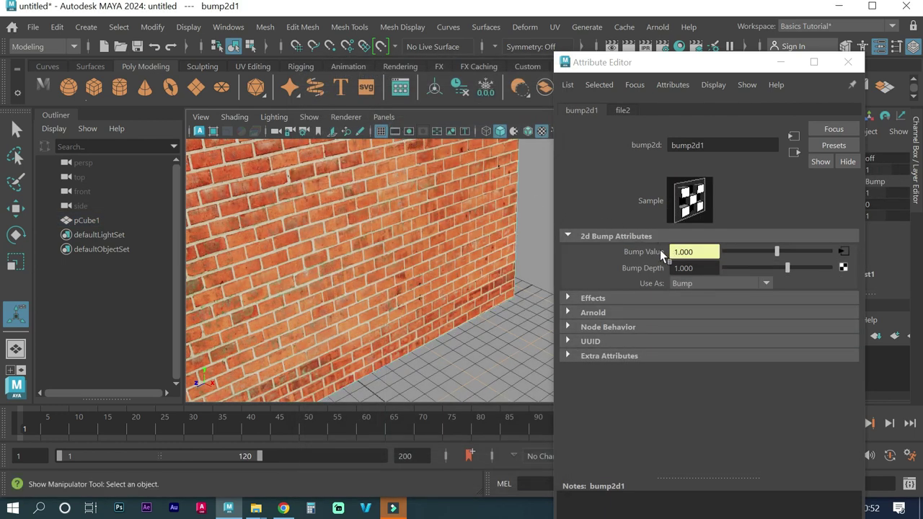
left_click(843, 253)
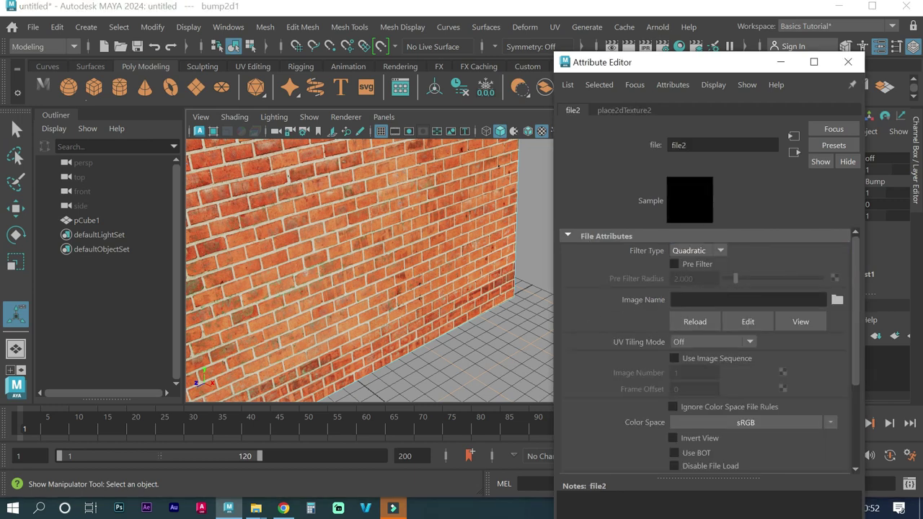
left_click(837, 300)
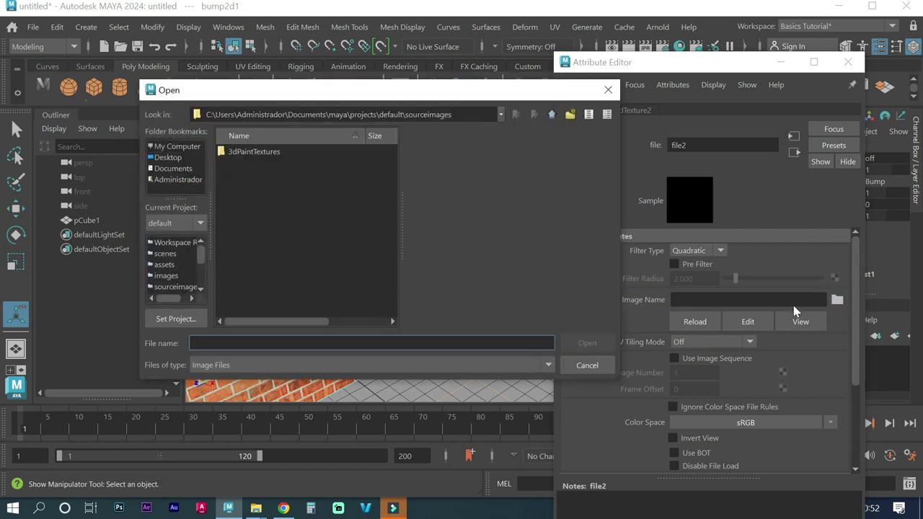
- Load pared-ladrillos.jpg from G:\PROYECTOS EN MAYA\PARED DE LADRILLOS as file2's bump image
left_click(175, 148)
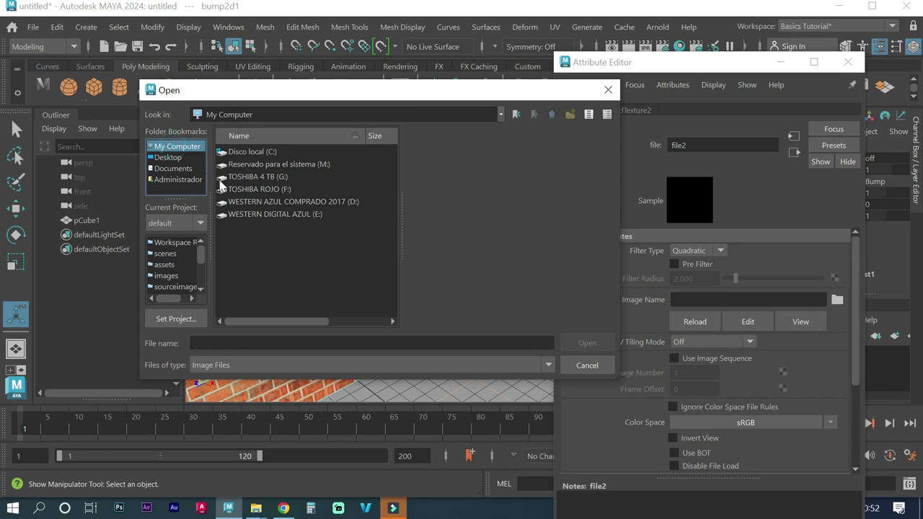
double_click(255, 179)
left_click(255, 202)
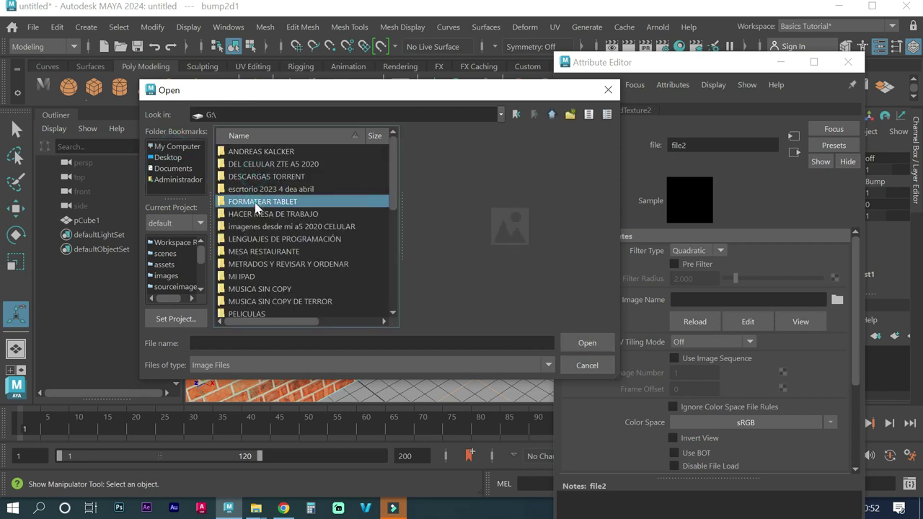
type("pr")
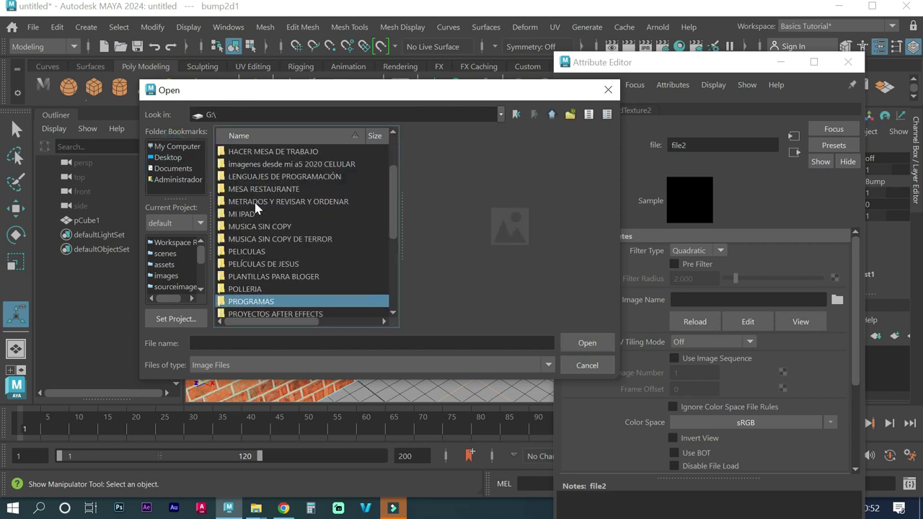
key("Down")
key("Down")
key("Return")
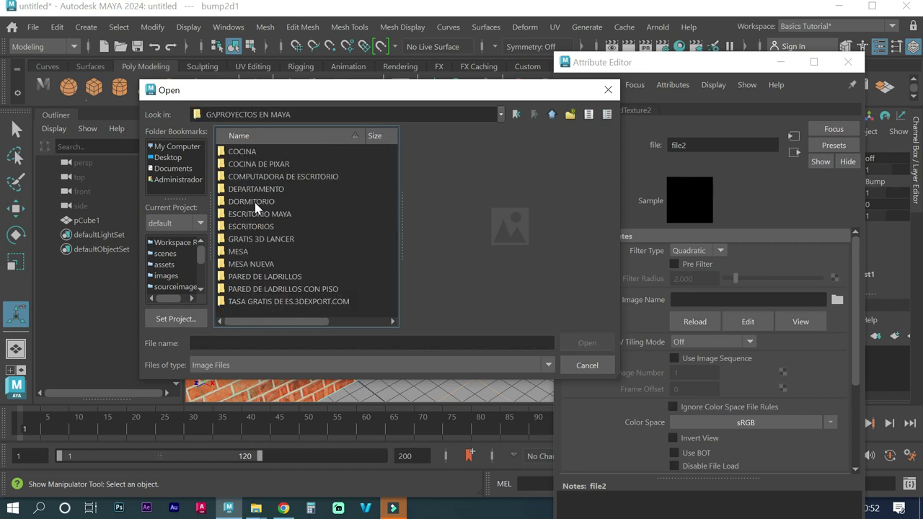
double_click(254, 277)
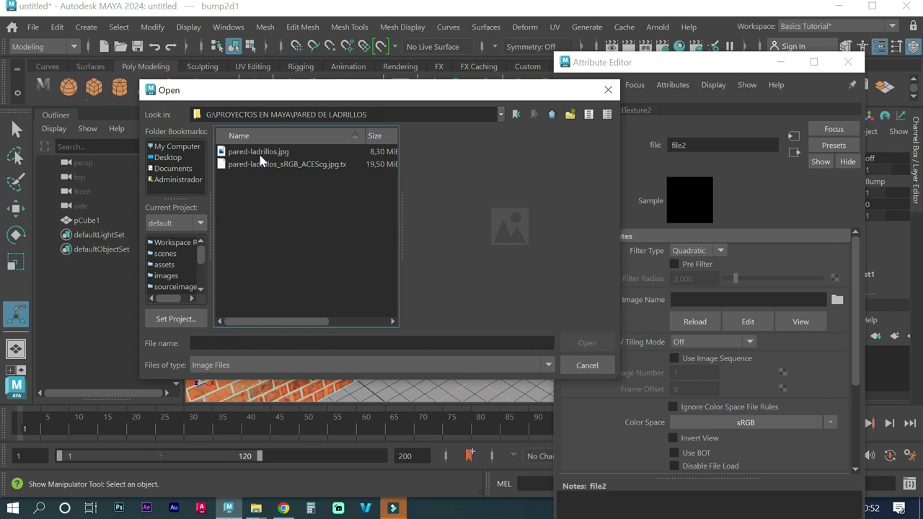
left_click(261, 152)
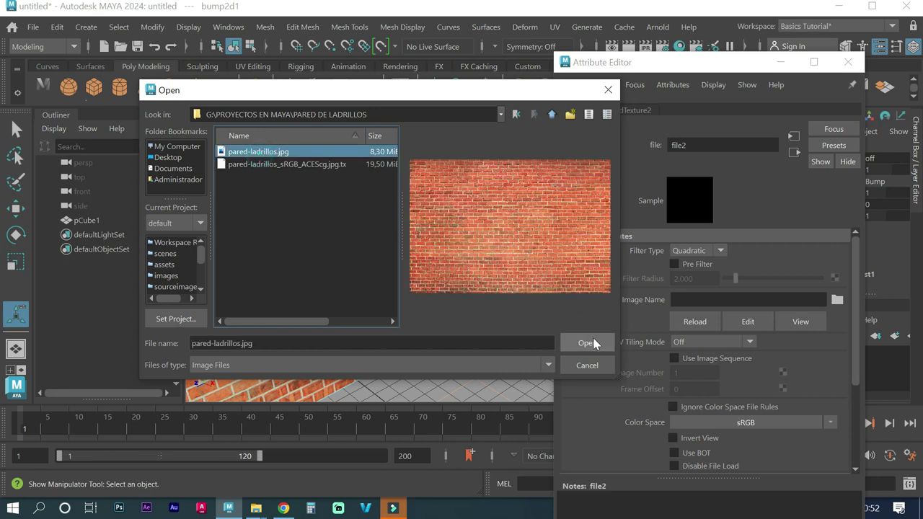
left_click(585, 343)
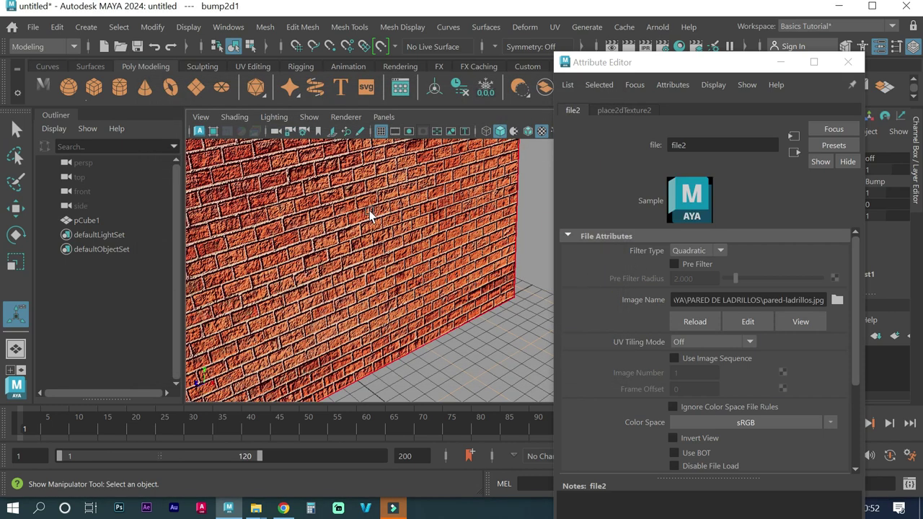
- Orbit and zoom the full viewport to inspect the embossed bricks on the wall
left_click(848, 62)
mouse_move(398, 237)
left_mouse_down("alt")
mouse_move(587, 245)
mouse_move(557, 243)
left_mouse_up("alt")
scroll(558, 243, "up", 1)
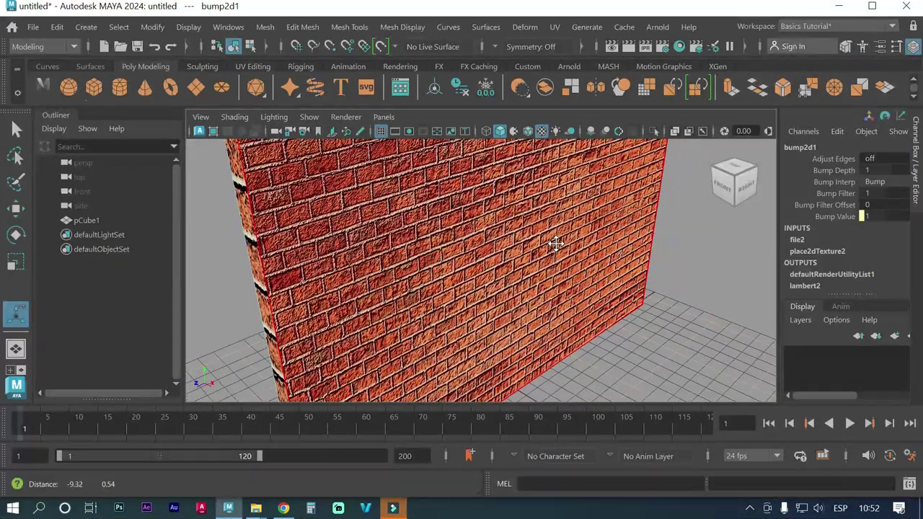
scroll(552, 243, "up", 1)
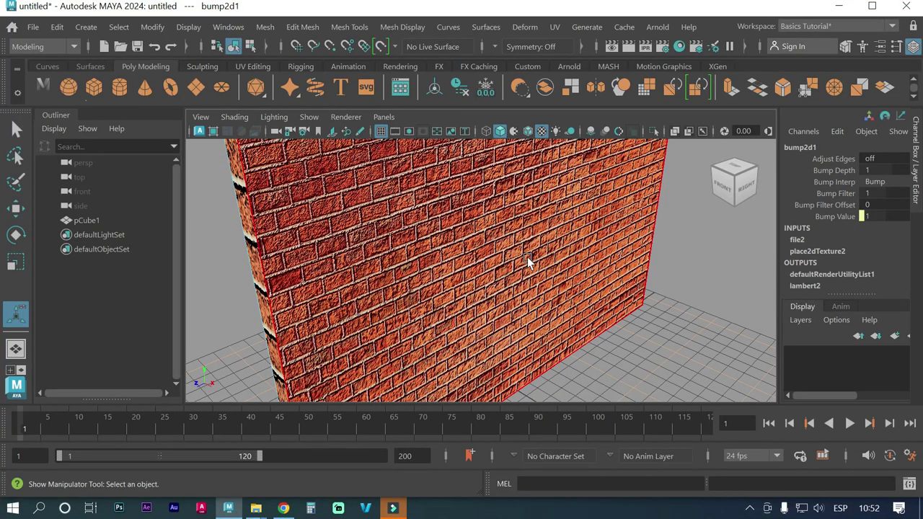
scroll(528, 261, "up", 2)
scroll(527, 261, "up", 1)
scroll(527, 261, "up", 1)
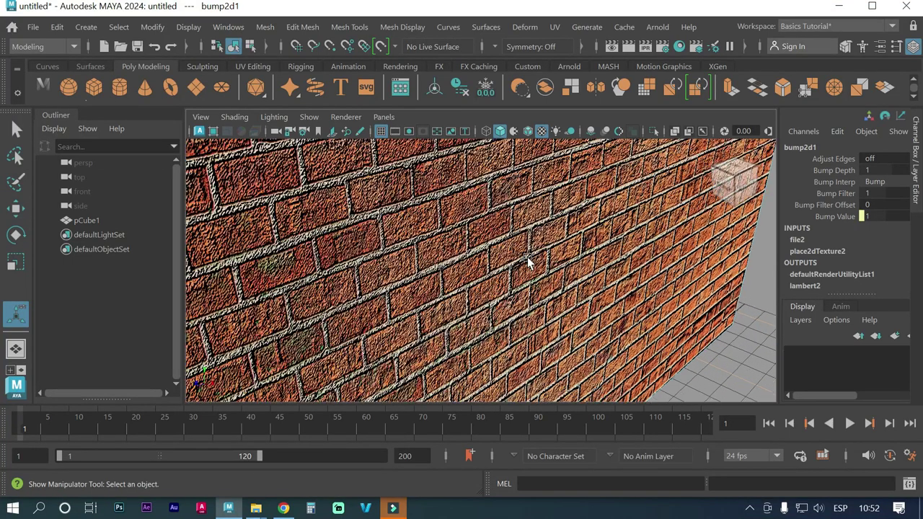
scroll(527, 261, "up", 1)
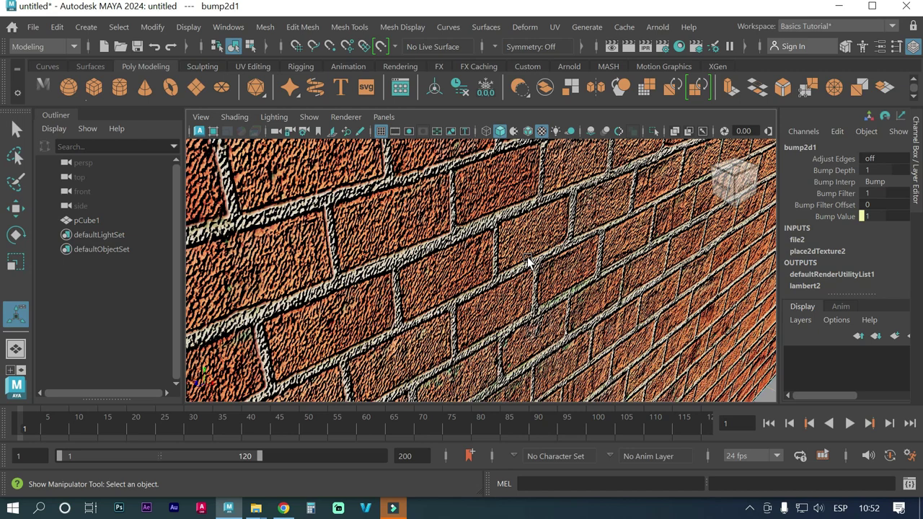
scroll(529, 261, "down", 5)
scroll(528, 261, "down", 2)
scroll(527, 261, "down", 3)
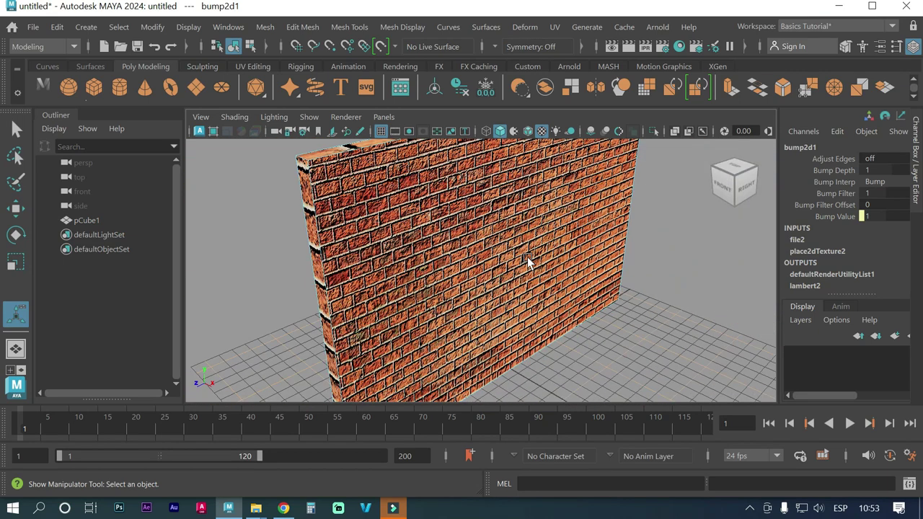